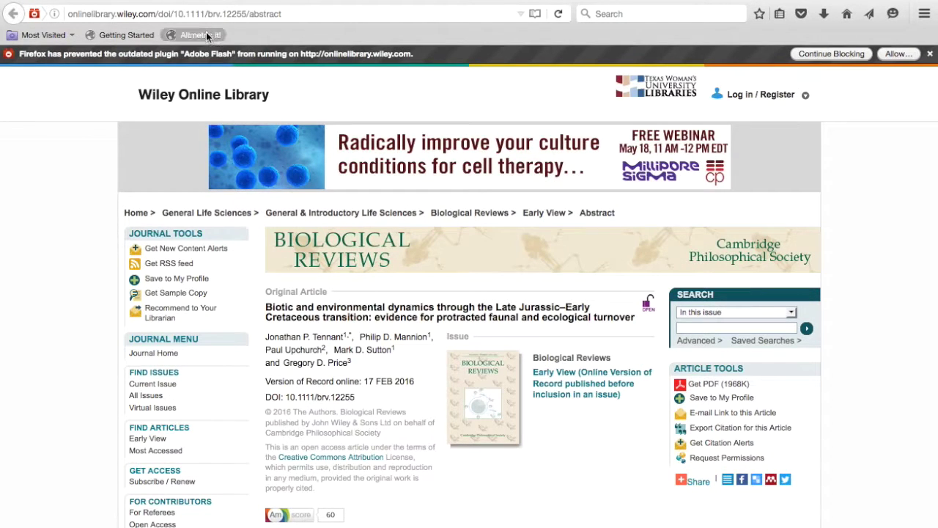
- Run the 'Altmetric it!' bookmarklet on the Wiley article and open its full details page (score 60)
left_click(207, 34)
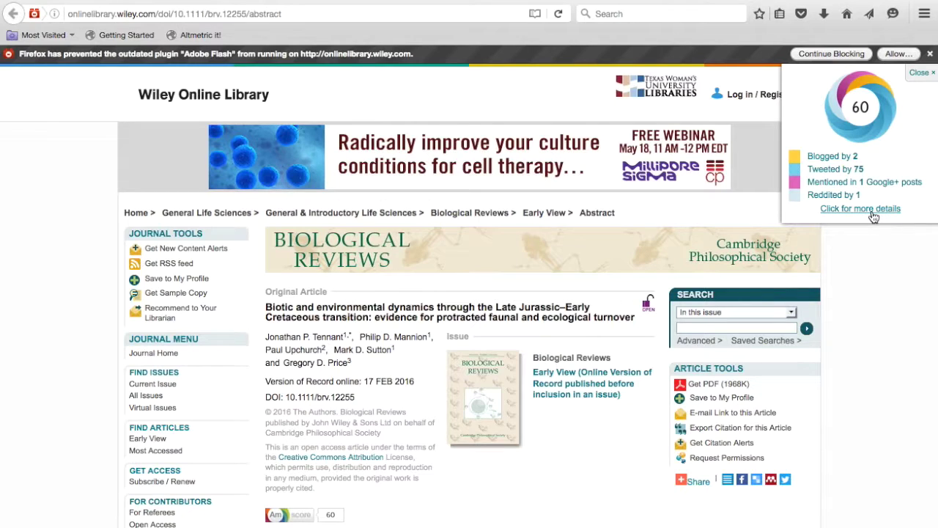
left_click(872, 211)
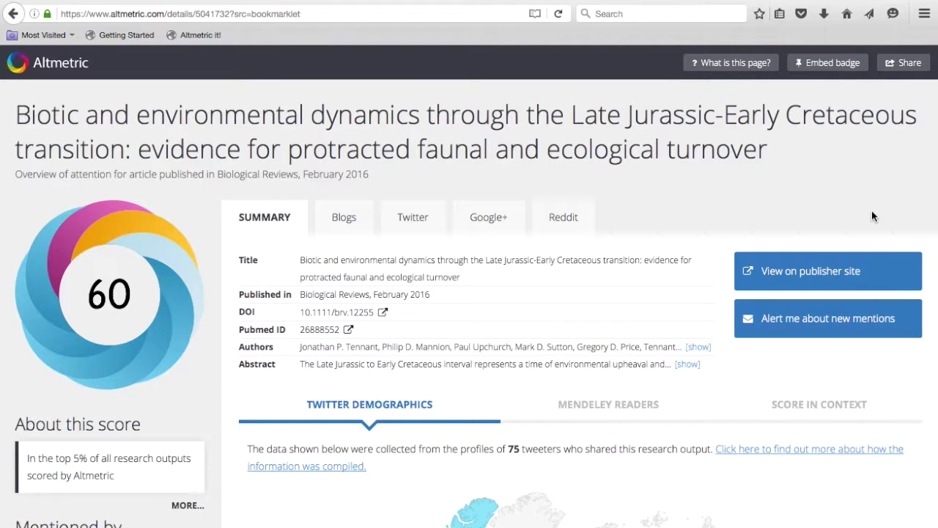
- Scroll past the Twitter demographics map and view the article's Score in Context ranking
scroll(872, 212, "down", 5)
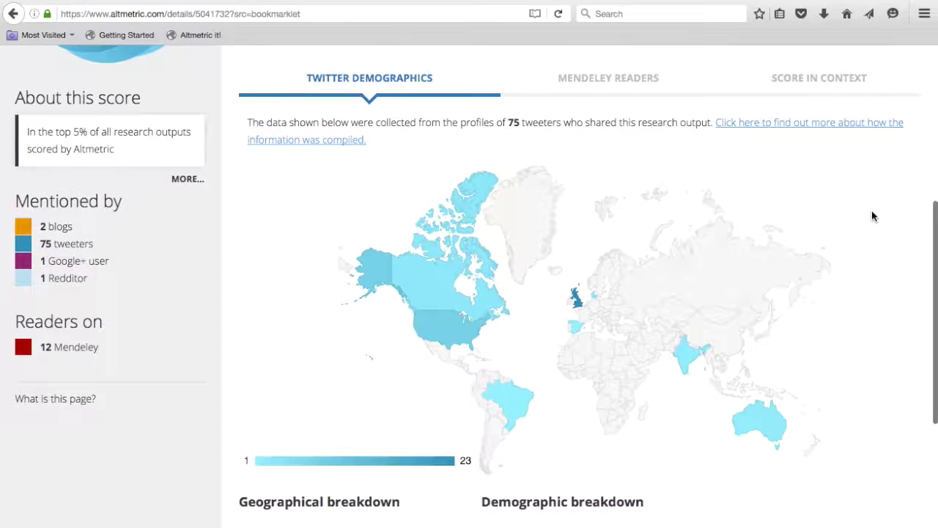
left_click(813, 69)
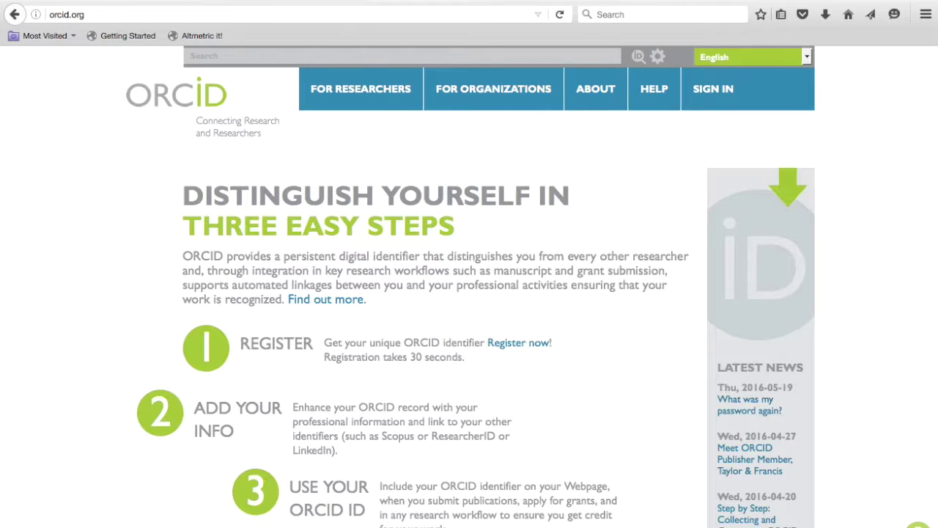
- Open ORCID's Register for an ORCID iD form, tick the captcha and try submitting it
mouse_move(360, 91)
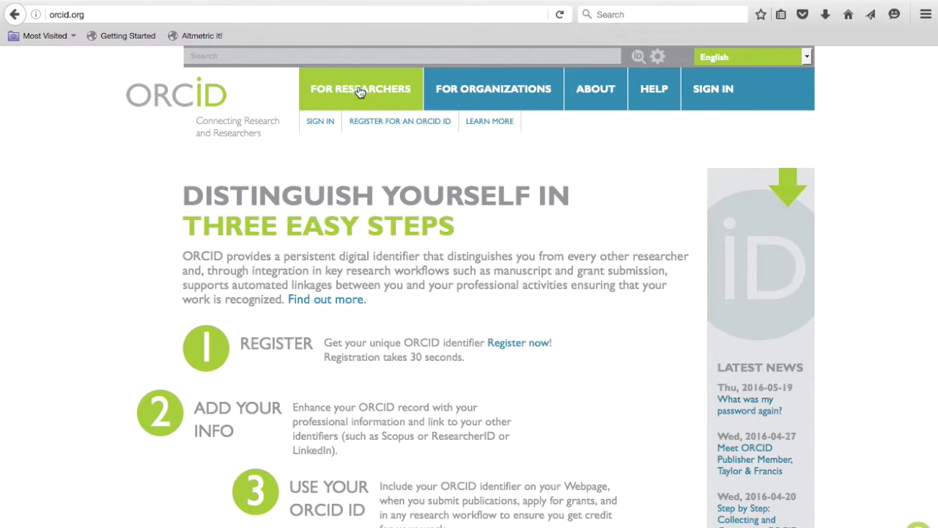
left_click(375, 129)
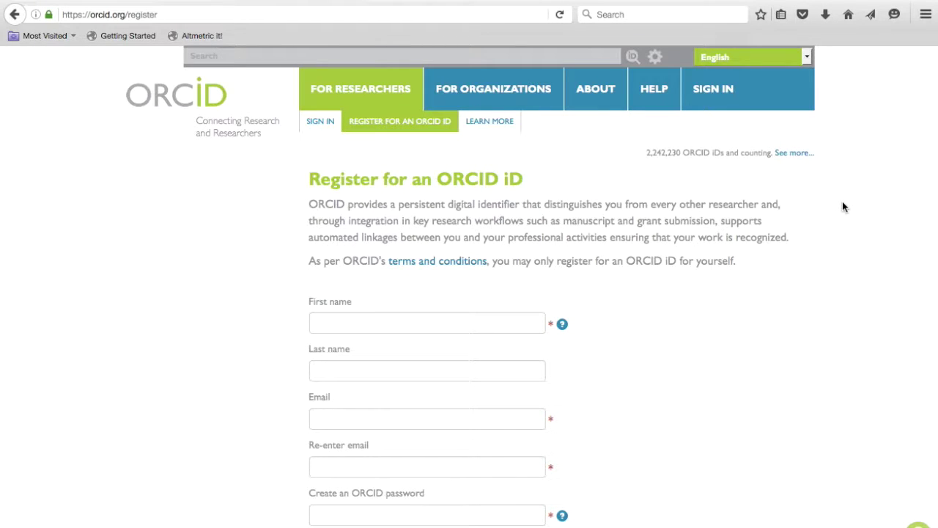
scroll(842, 202, "down", 3)
scroll(842, 207, "down", 5)
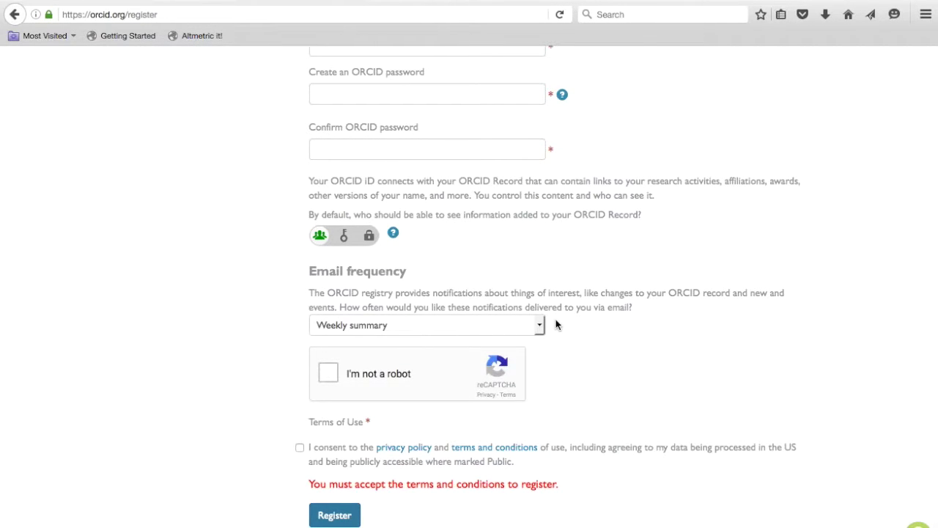
left_click(328, 371)
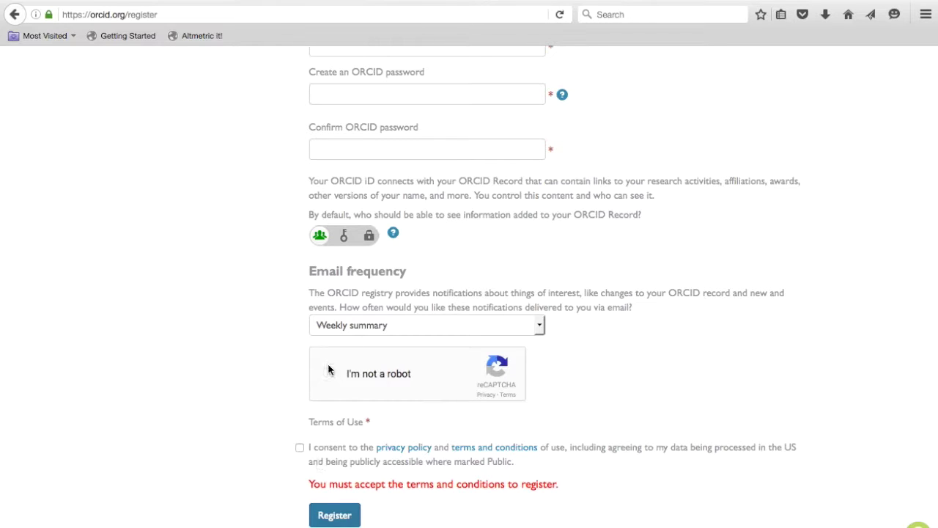
left_click(332, 517)
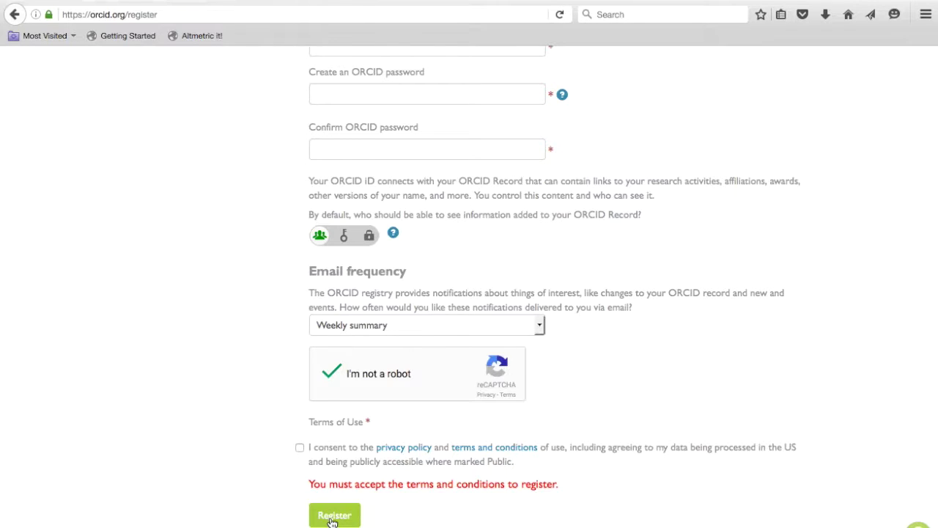
scroll(530, 439, "up", 10)
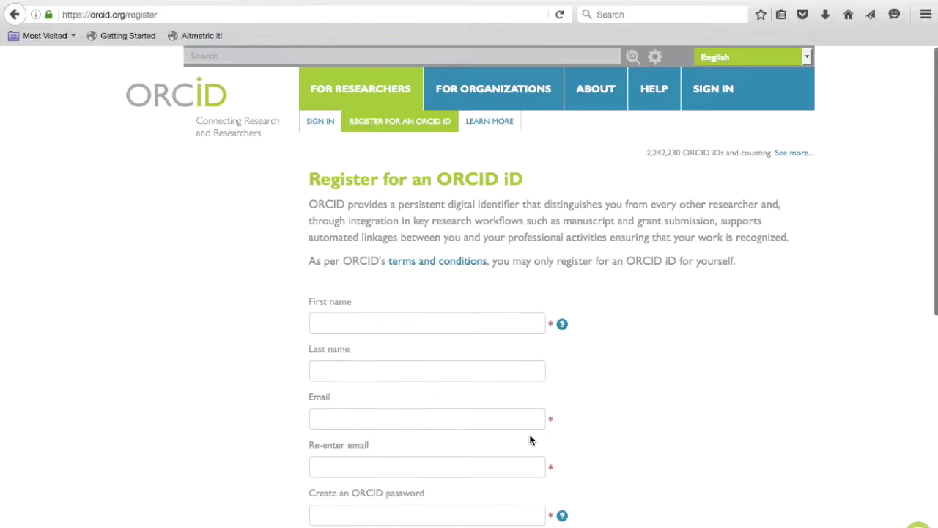
- Sign in to ORCID with the account's iD and password, declining to save the login
left_click(722, 97)
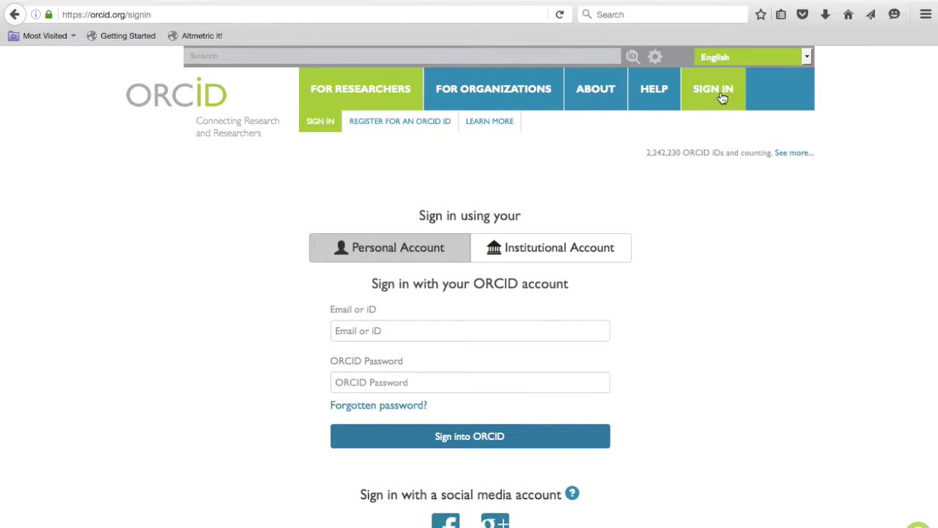
left_click(478, 333)
key("ctrl+v")
left_click(455, 381)
type("••••••••••")
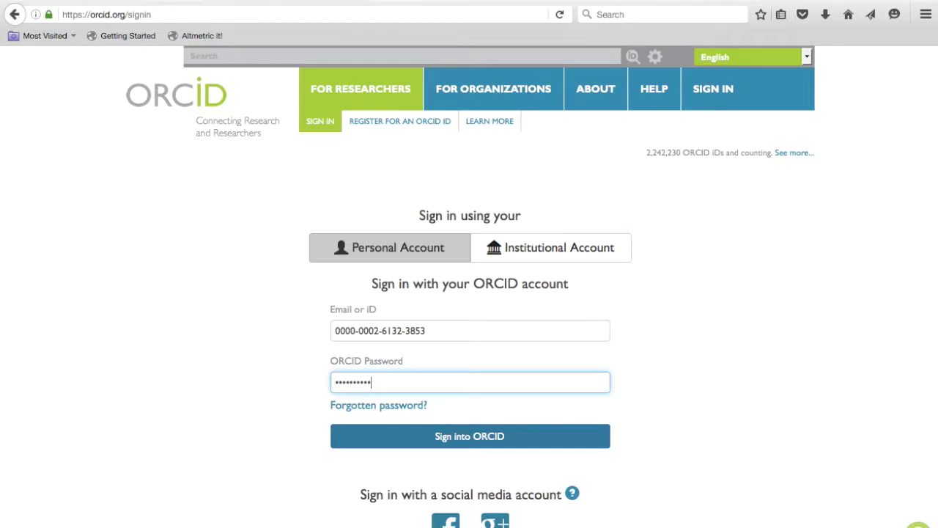
key("Return")
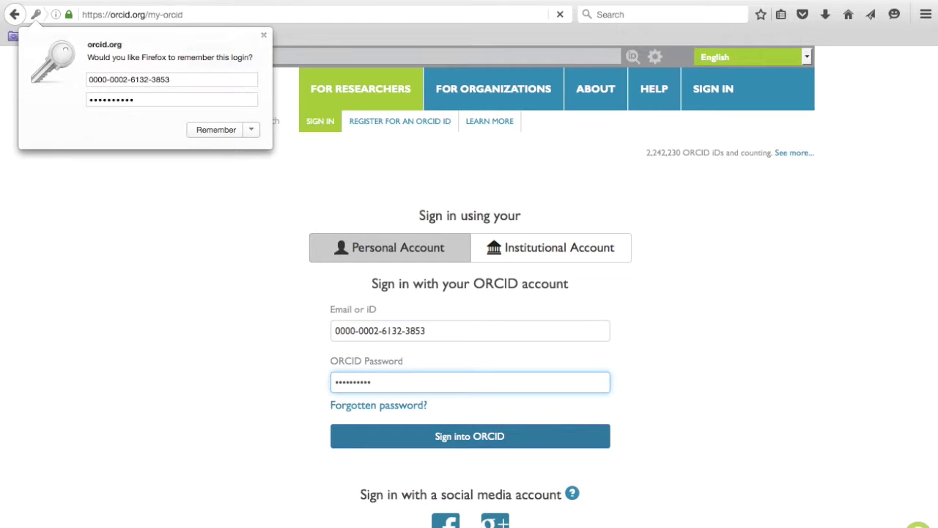
left_click(264, 34)
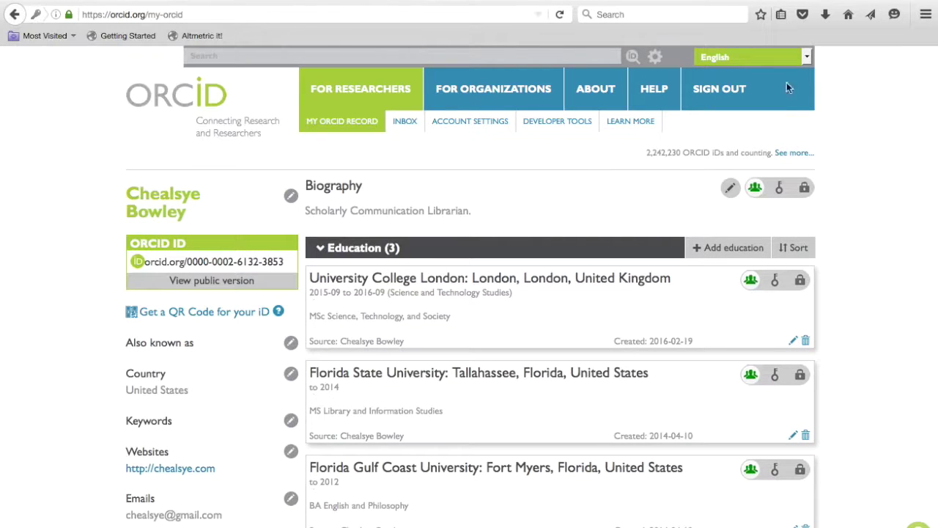
- Scroll down the ORCID record to its Works section listing 5 works
scroll(893, 153, "down", 5)
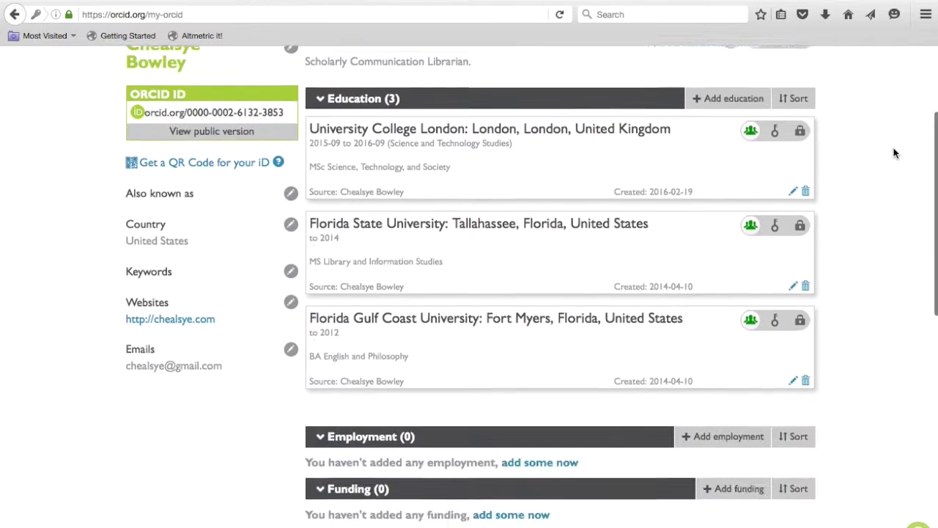
scroll(893, 152, "up", 1)
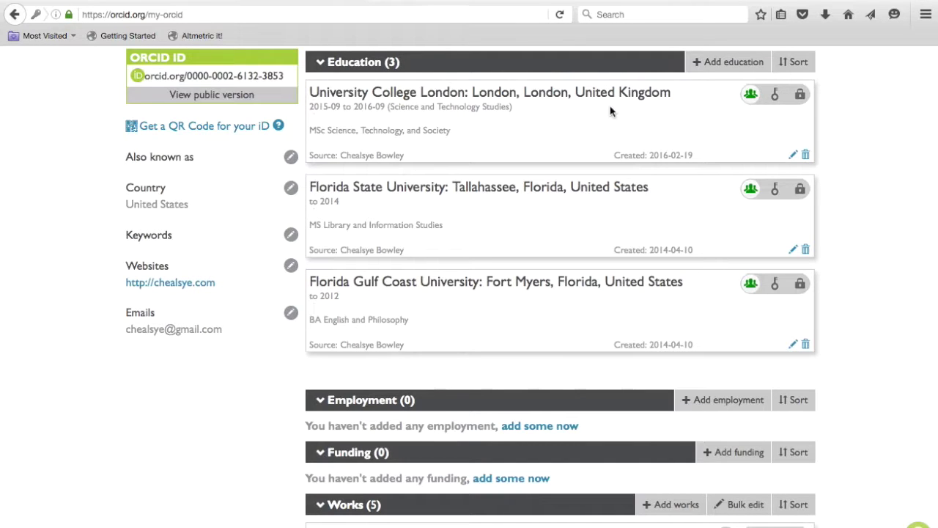
scroll(848, 79, "down", 2)
scroll(848, 79, "down", 10)
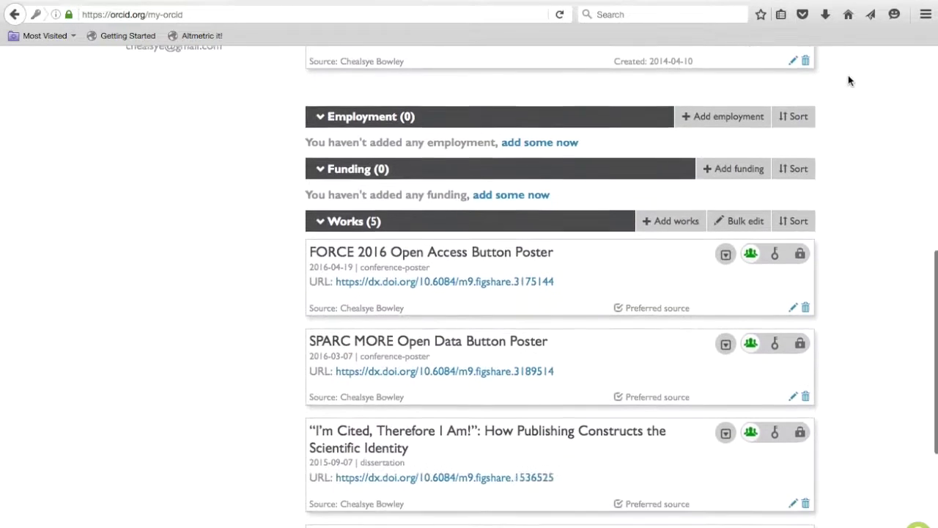
scroll(848, 80, "down", 2)
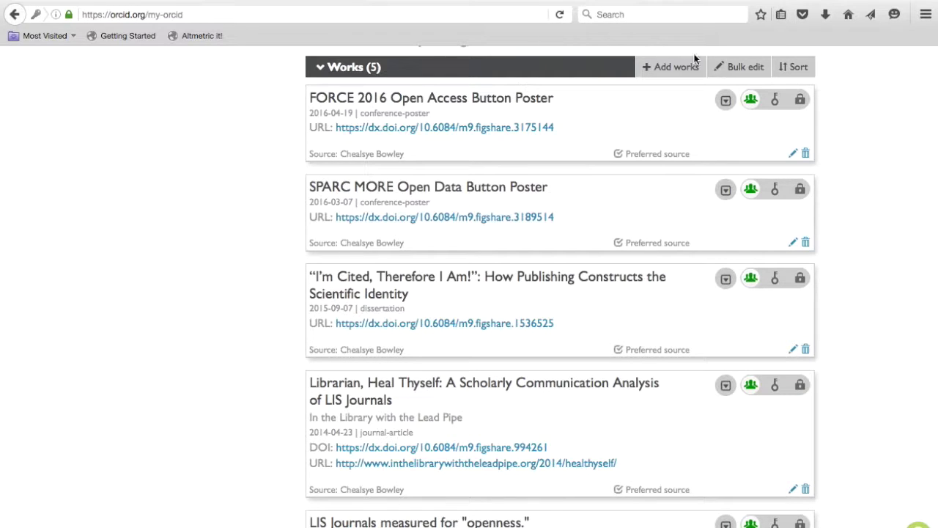
- Open the ADD WORK form via Add works > Add manually and look through it
mouse_move(670, 65)
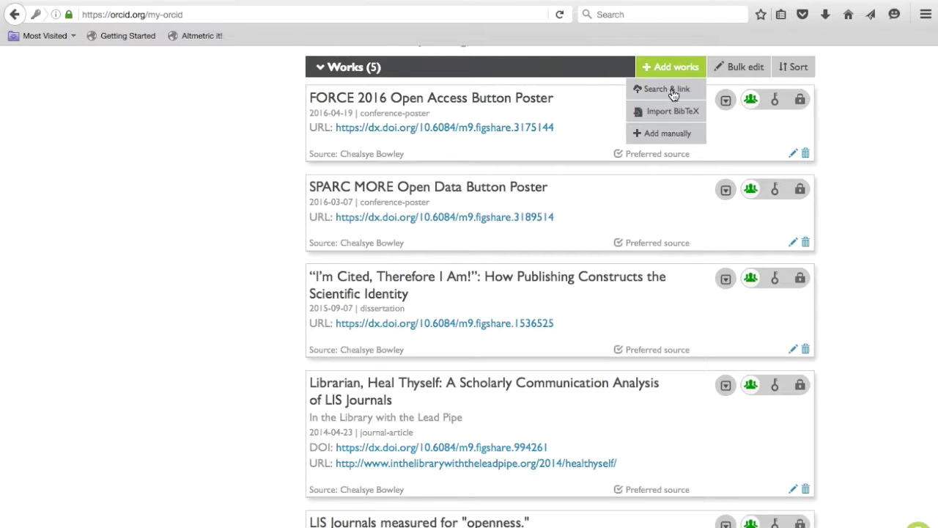
left_click(672, 134)
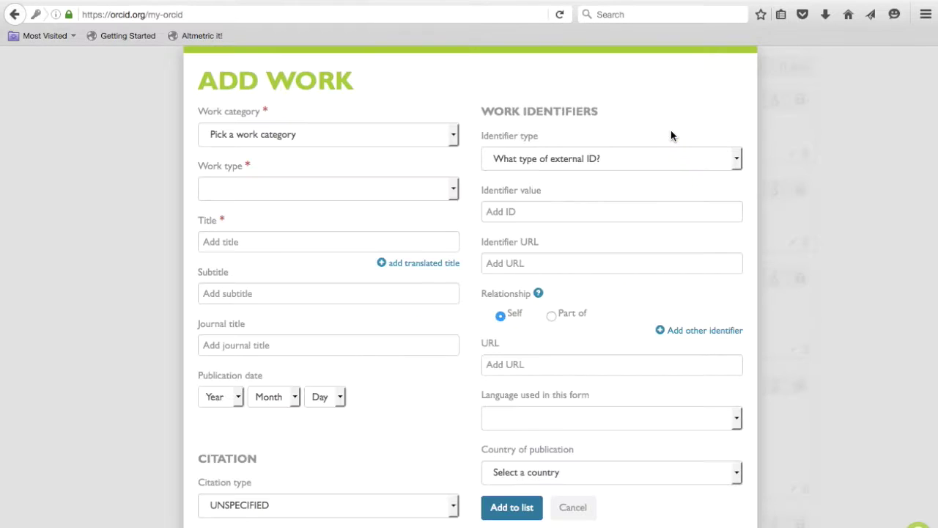
scroll(671, 132, "down", 3)
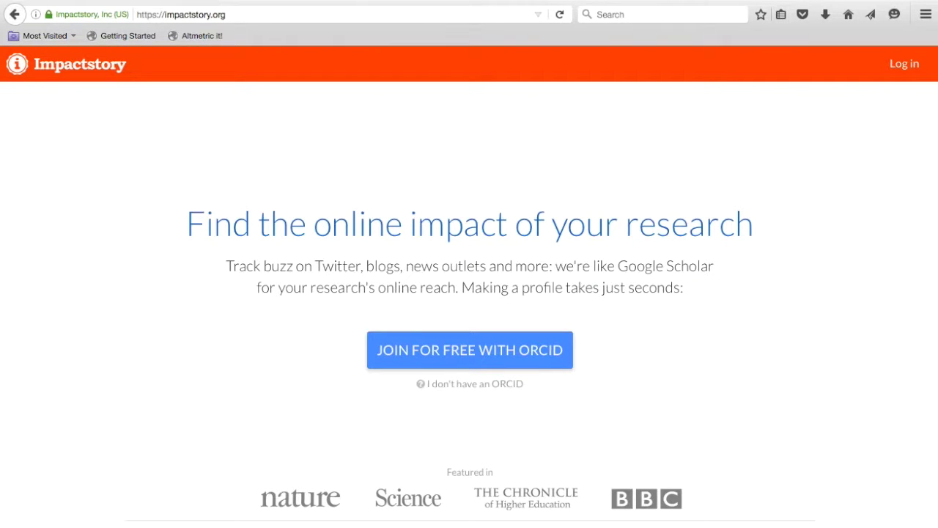
- Join Impactstory for free with ORCID to load the researcher's profile overview
left_click(394, 348)
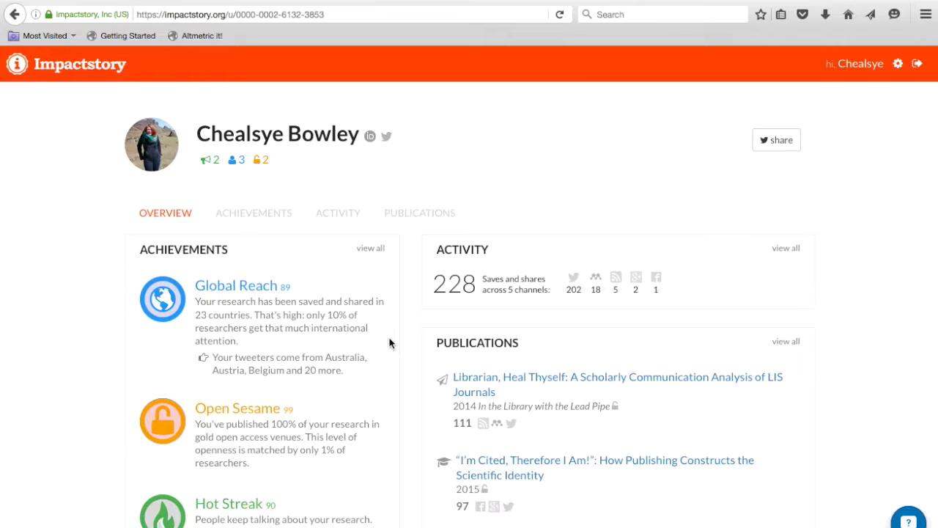
- Browse the profile's Achievements, then Activity, ending on the list of 5 publications
left_click(264, 215)
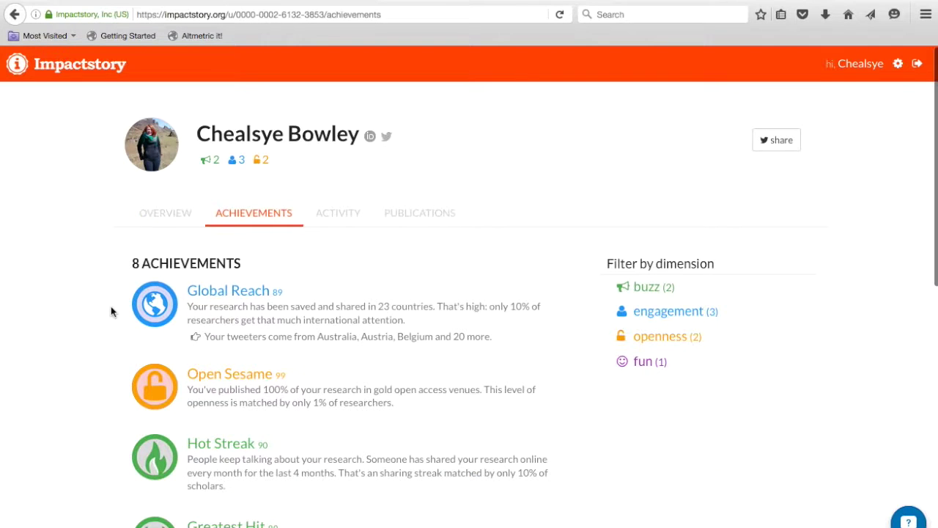
scroll(111, 311, "down", 4)
scroll(110, 312, "down", 2)
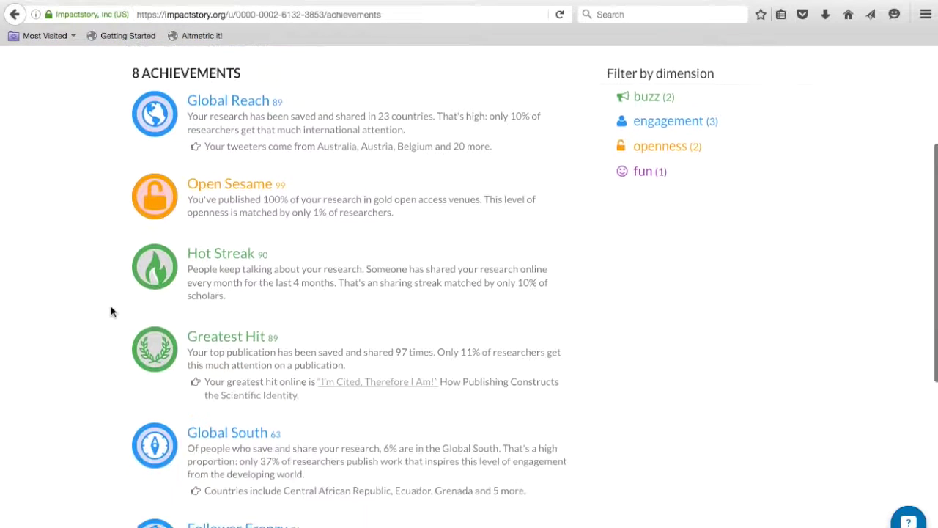
scroll(110, 312, "down", 4)
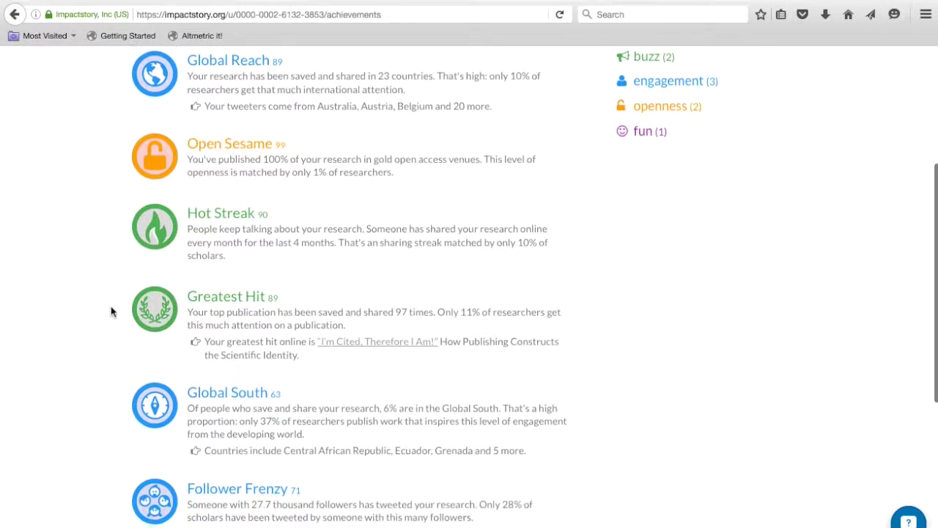
scroll(111, 311, "down", 4)
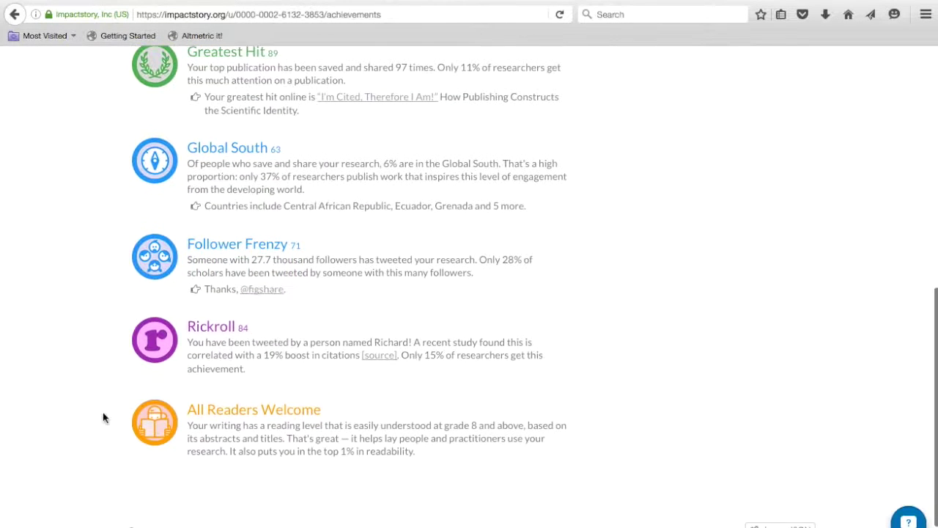
scroll(113, 438, "up", 12)
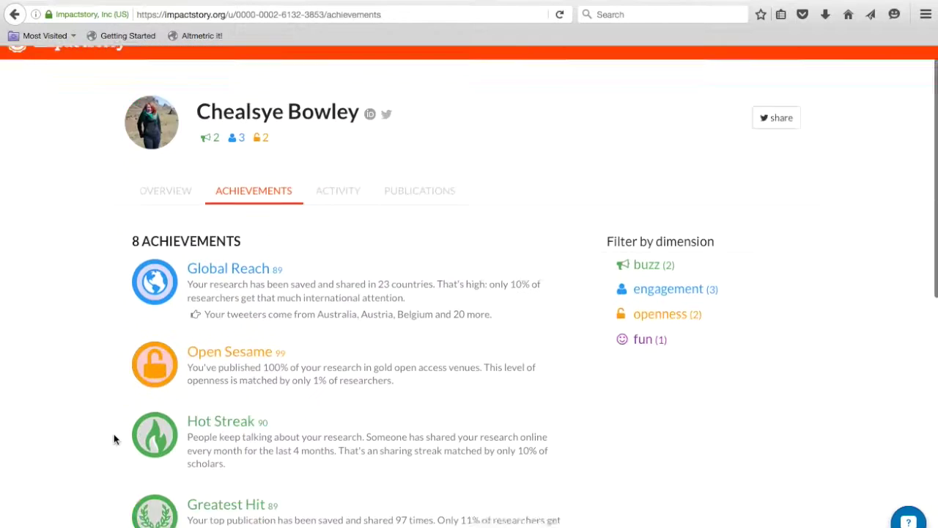
left_click(328, 216)
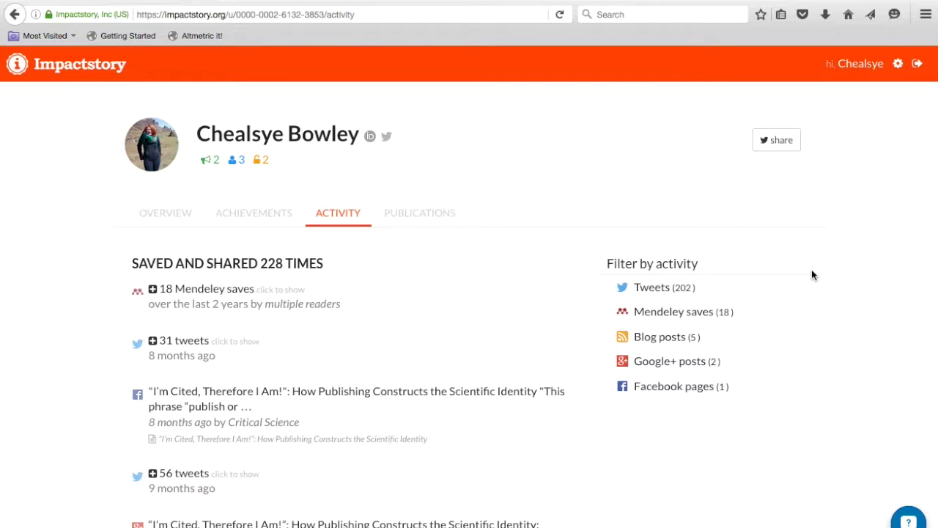
left_click(417, 215)
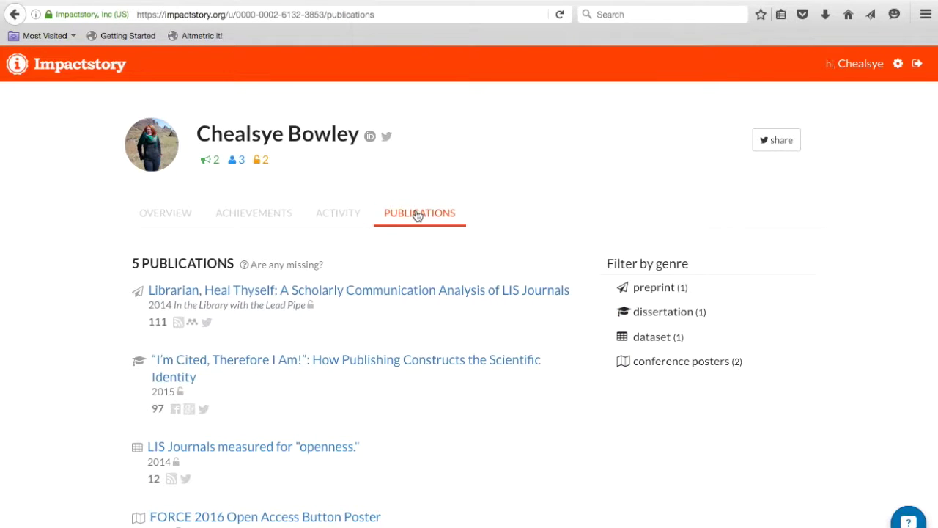